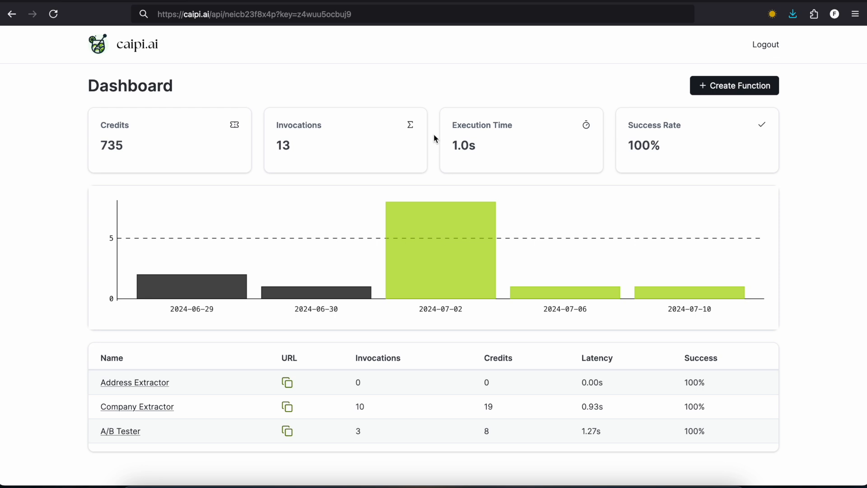
# Step: Create a new endpoint named "Translator" with the instructions "Translate the input text to German."
pyautogui.click(721, 86)
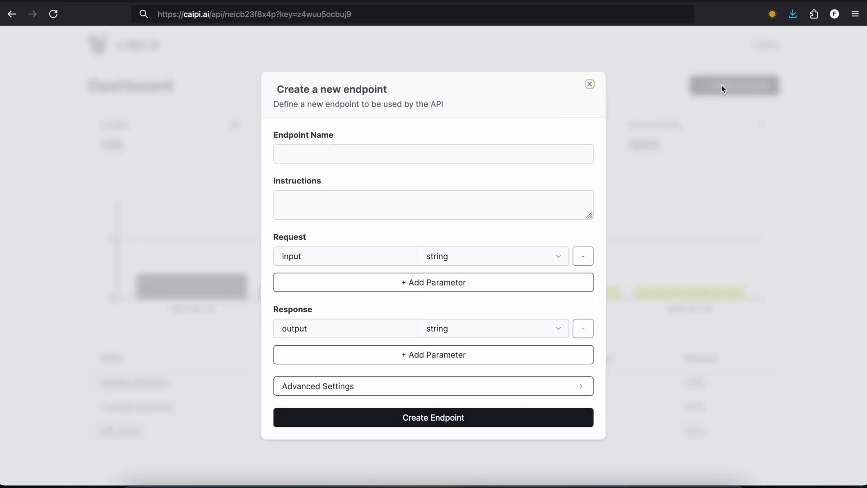
pyautogui.click(385, 156)
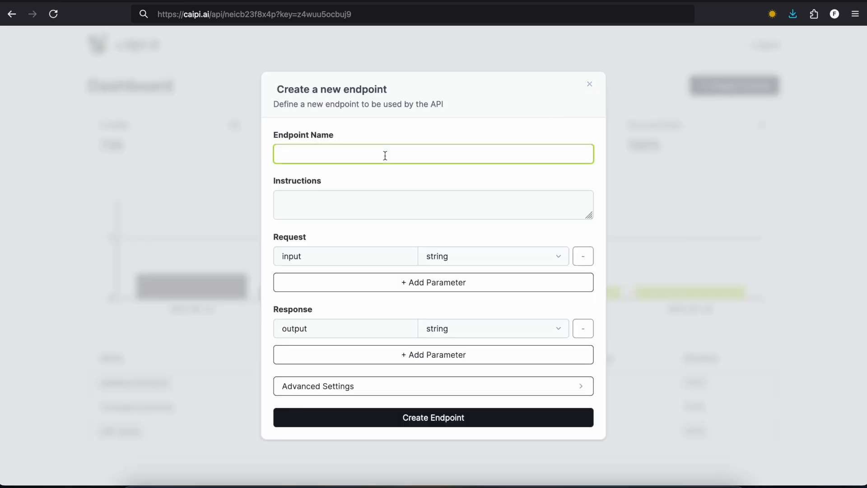
pyautogui.write('Translator')
pyautogui.press('Tab')
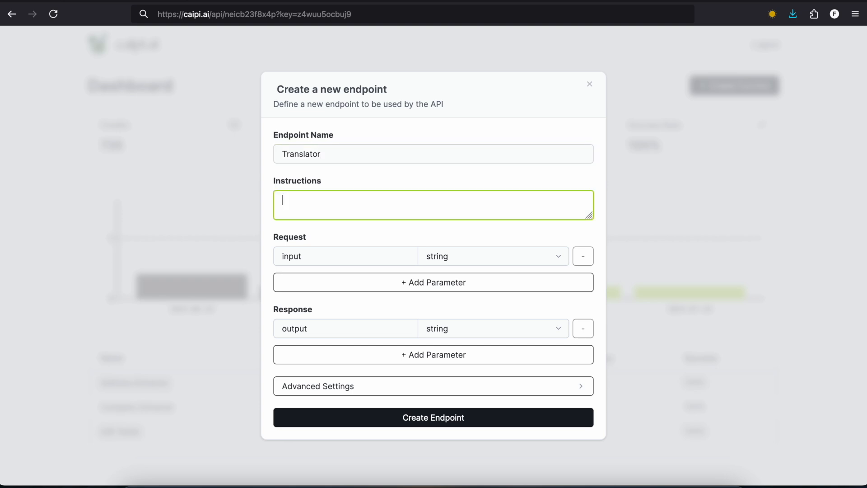
pyautogui.write('Translate the input text to German.')
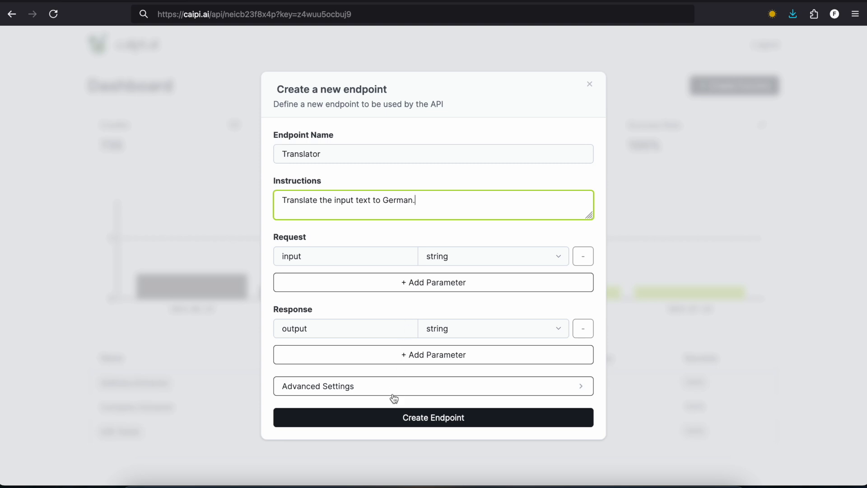
pyautogui.click(390, 416)
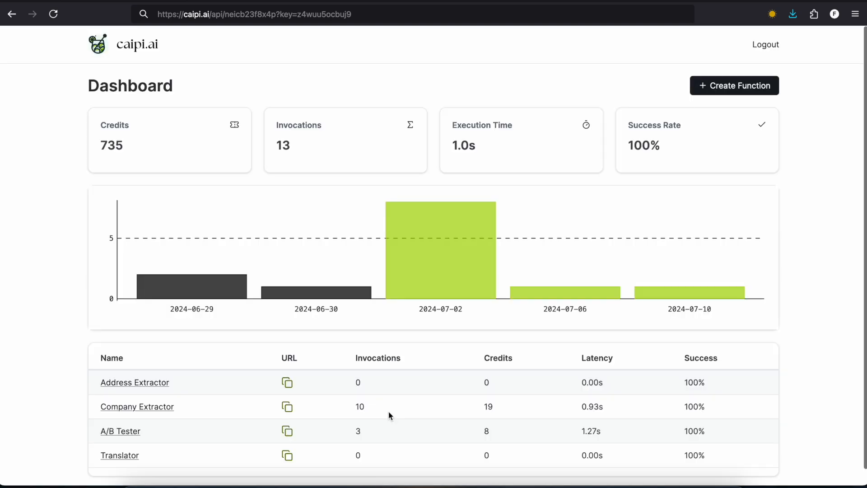
# Step: Open the Translator function, run it with an input of "Hi, my name is" plus a first name, and inspect the logged call's request and response
pyautogui.click(128, 456)
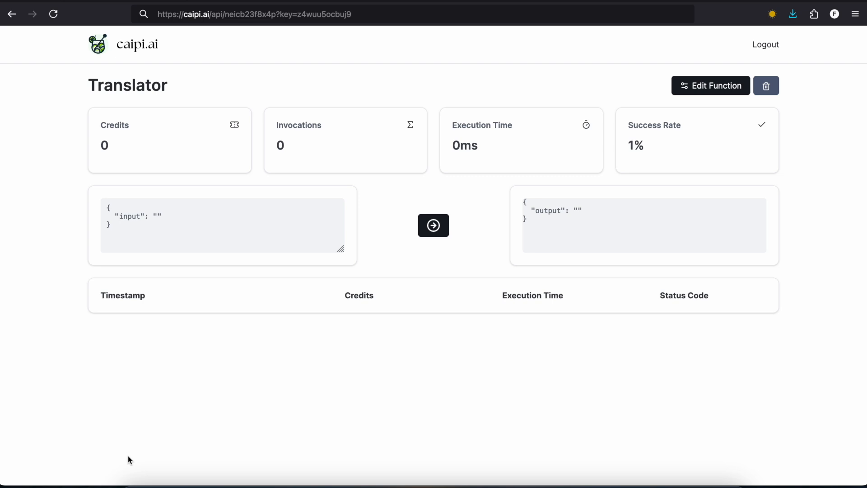
pyautogui.click(158, 217)
pyautogui.write('Hi, my name ')
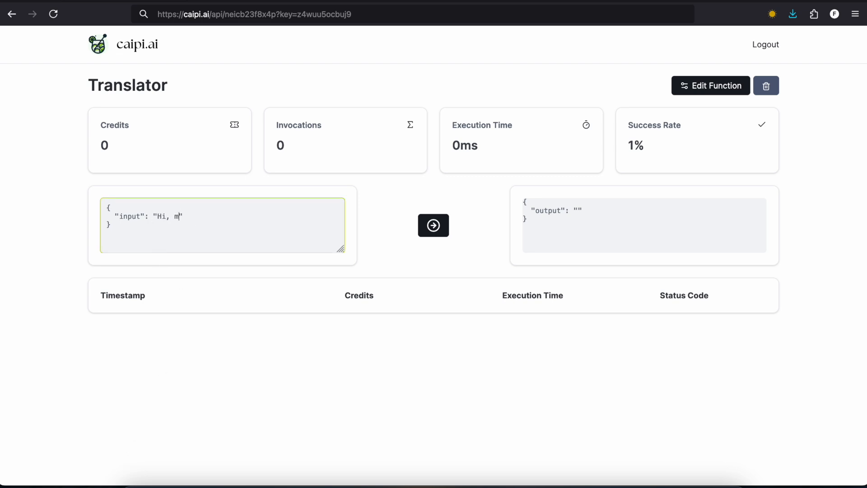
pyautogui.write('isPaul')
pyautogui.click(217, 216)
pyautogui.click(430, 231)
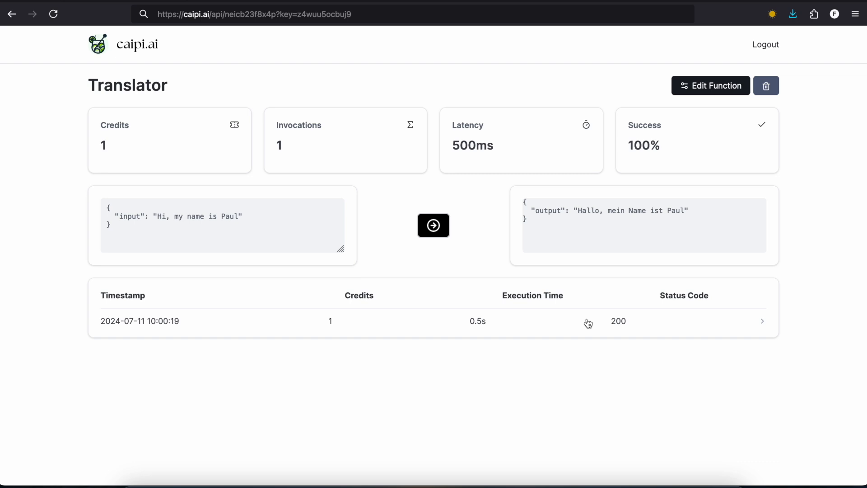
pyautogui.click(417, 323)
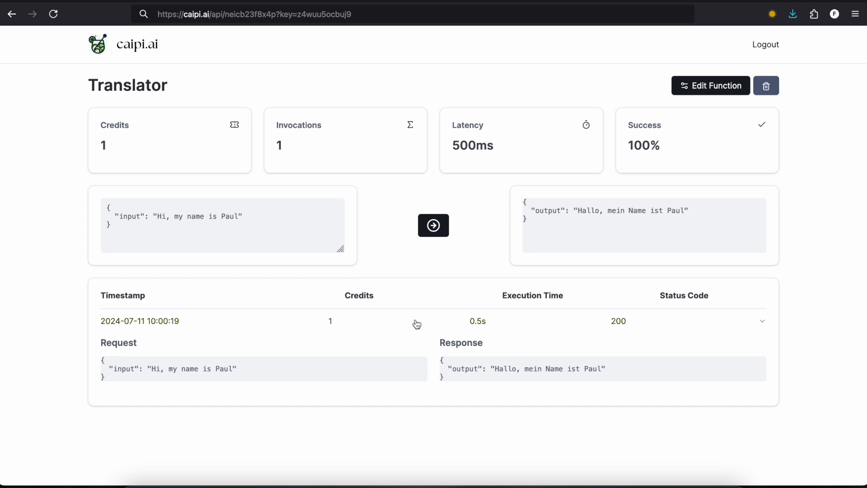
pyautogui.click(417, 324)
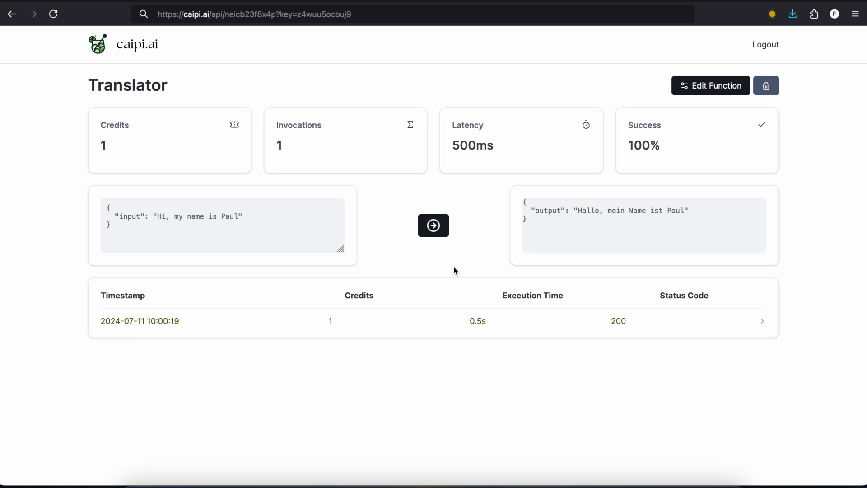
# Step: Edit the Translator function and add a string request parameter named "target_language"
pyautogui.click(720, 86)
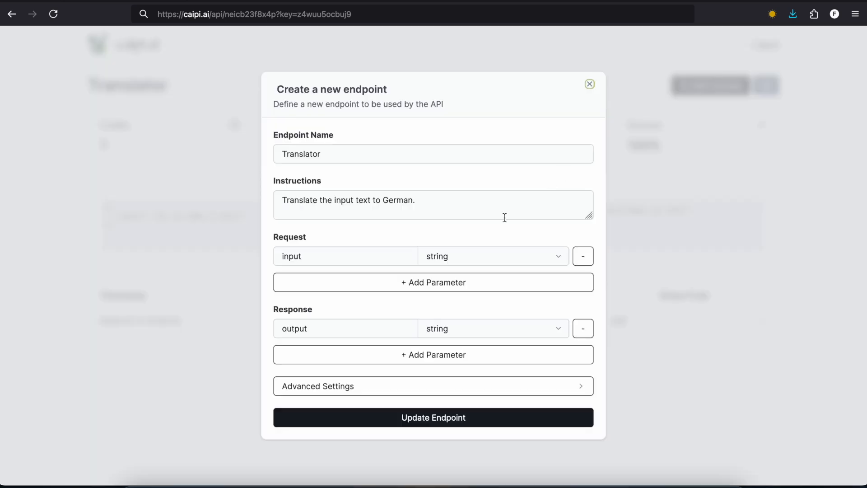
pyautogui.click(350, 288)
pyautogui.click(319, 272)
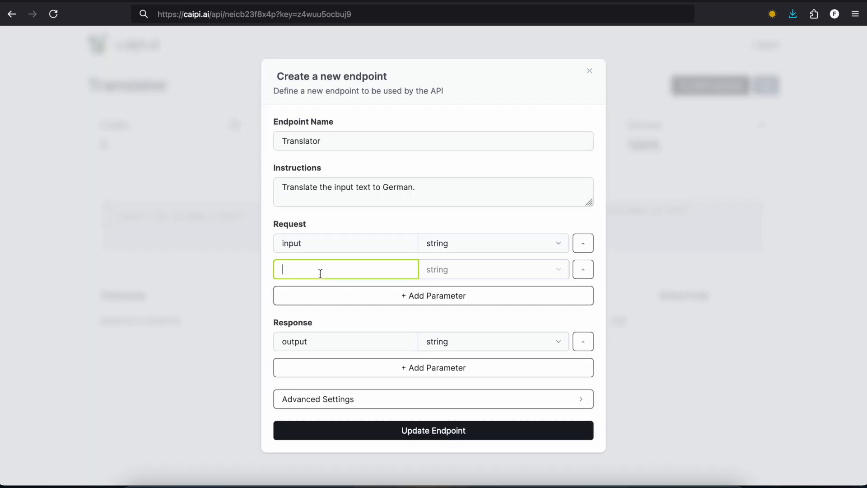
pyautogui.write('target_langu')
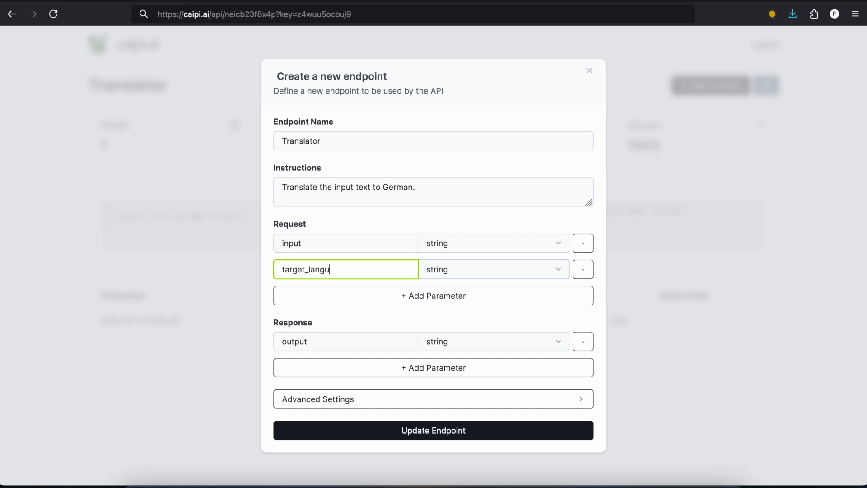
pyautogui.press('BackSpace')
pyautogui.write('a')
pyautogui.press('BackSpace')
pyautogui.write('uage')
# Step: Change the instructions to "Translate the input text to the specified language." and update the endpoint
pyautogui.click(441, 185)
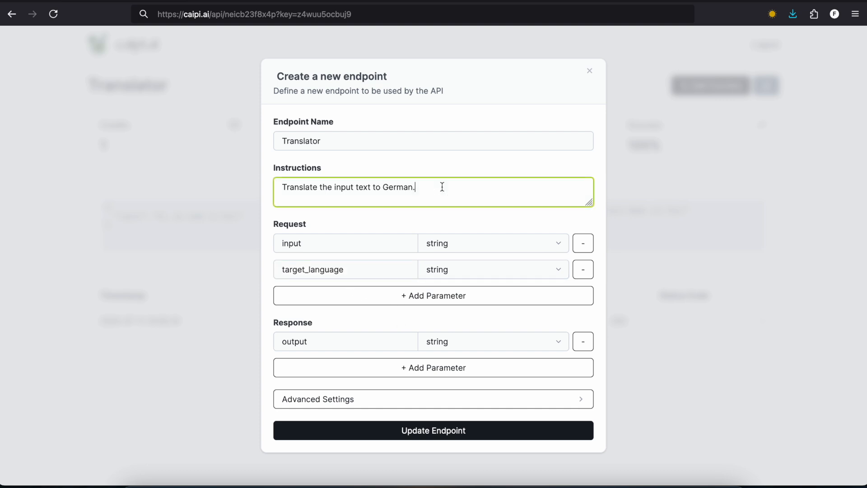
pyautogui.press('BackSpace')
pyautogui.press('BackSpace')
pyautogui.press('BackSpace')
pyautogui.press('BackSpace')
pyautogui.press('BackSpace')
pyautogui.press('BackSpace')
pyautogui.press('BackSpace')
pyautogui.write('the specifed')
pyautogui.press('BackSpace')
pyautogui.press('BackSpace')
pyautogui.press('BackSpace')
pyautogui.write('fied language.')
pyautogui.click(412, 430)
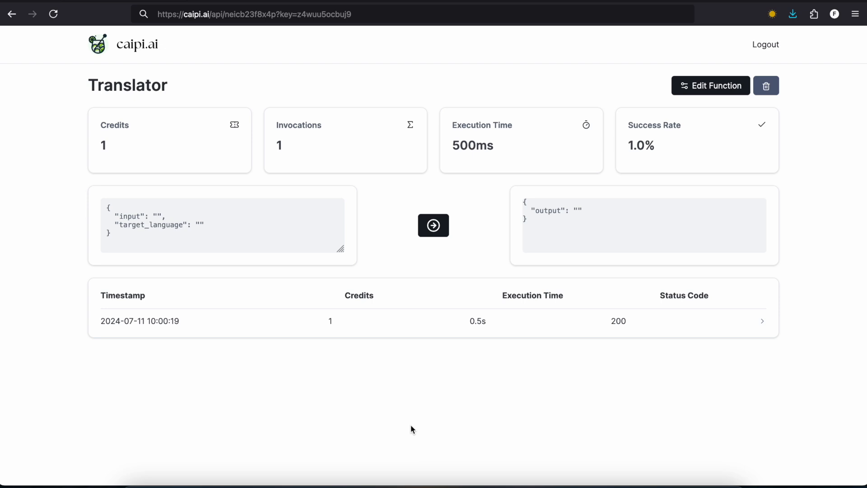
# Step: Run the function with an input of "Hi, my name is" plus a first name and the target_language "German"
pyautogui.click(159, 218)
pyautogui.write('Hi, my name ')
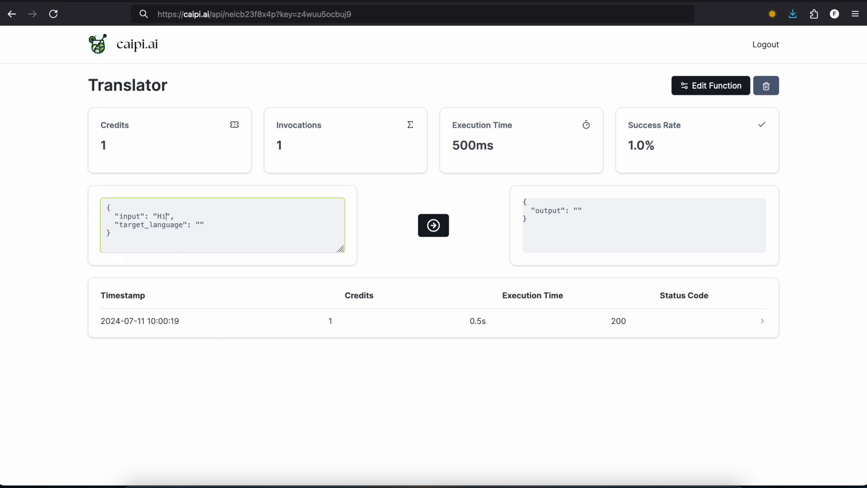
pyautogui.write('is Paul')
pyautogui.click(218, 216)
pyautogui.click(199, 223)
pyautogui.write('German')
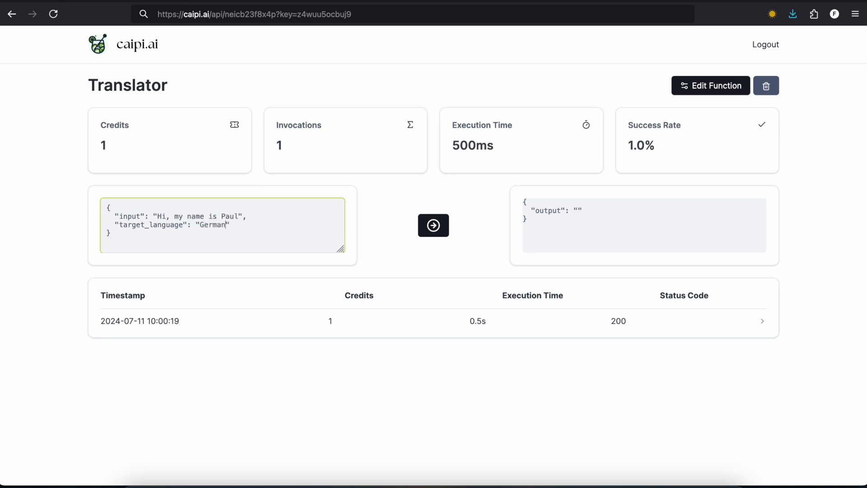
pyautogui.click(445, 223)
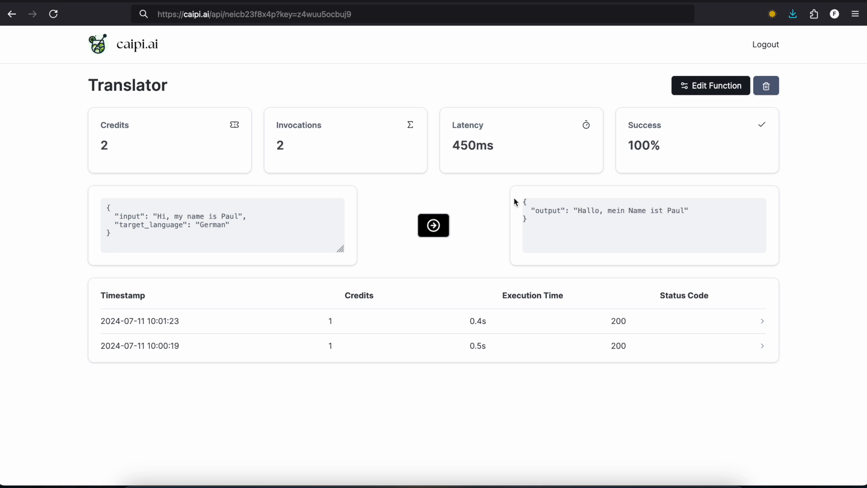
# Step: Change the request's target_language to "Spanish" and run the function again
pyautogui.doubleClick(213, 224)
pyautogui.press('BackSpace')
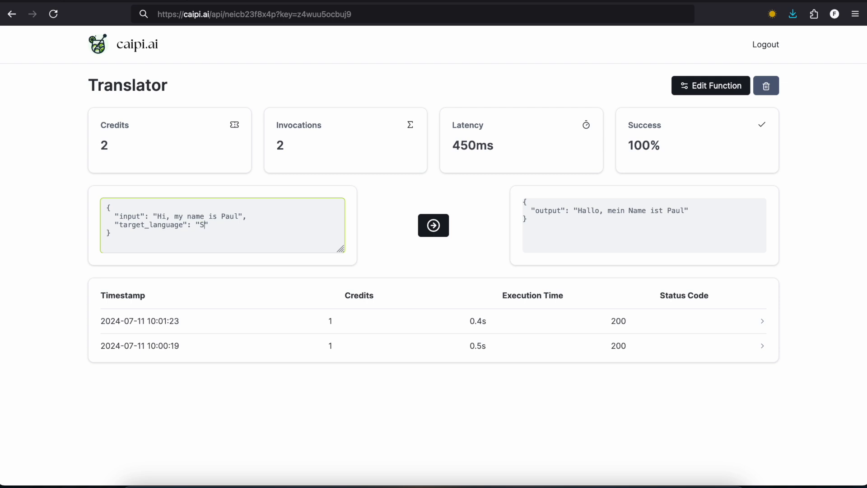
pyautogui.write('Spanish')
pyautogui.click(434, 224)
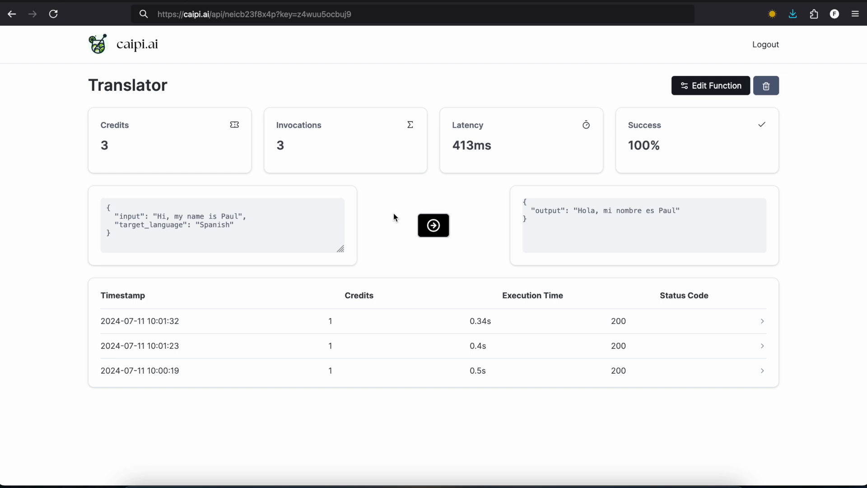
# Step: Remove the target_language entry from the request, run the function, and examine the status code and field location in the response
pyautogui.moveTo(246, 226); pyautogui.dragTo(66, 229)
pyautogui.press('BackSpace')
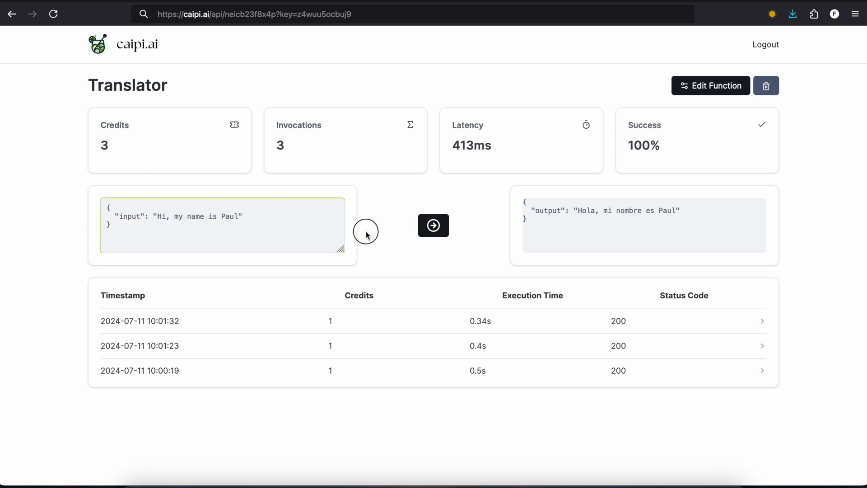
pyautogui.click(434, 225)
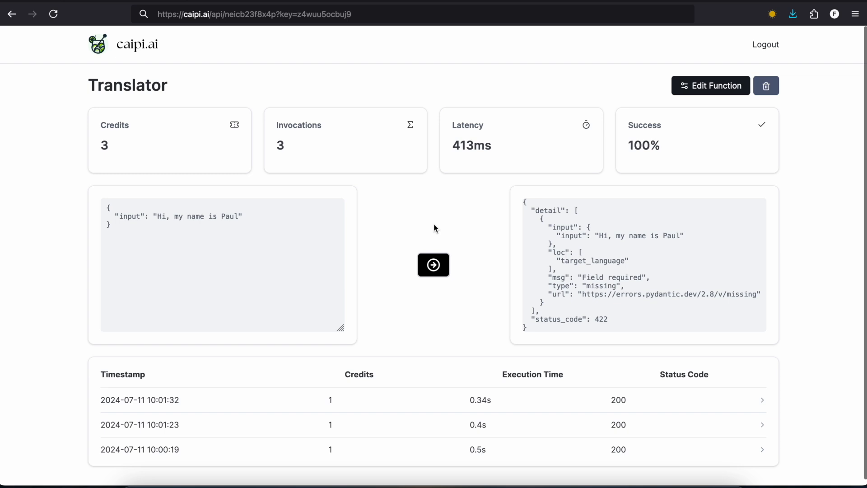
pyautogui.doubleClick(601, 319)
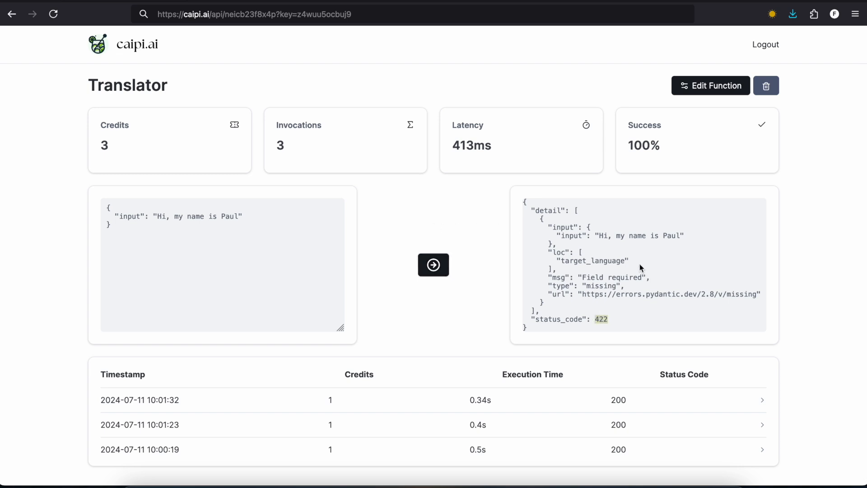
pyautogui.moveTo(629, 261); pyautogui.dragTo(565, 258)
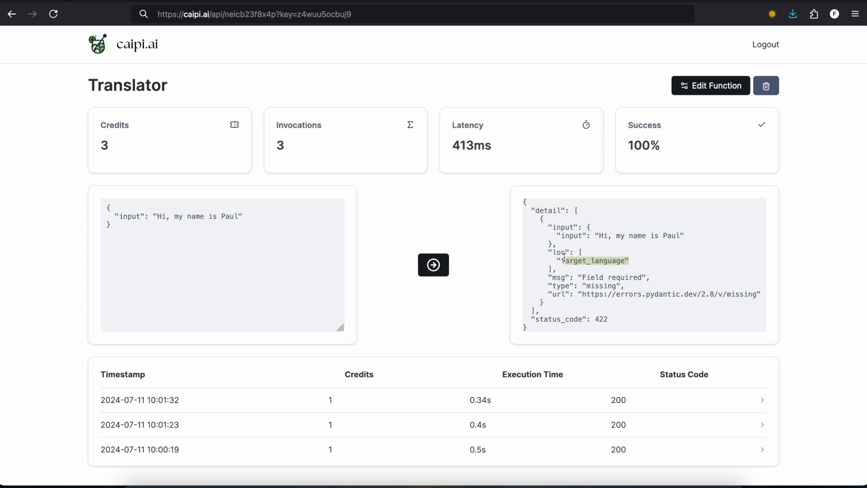
pyautogui.click(453, 238)
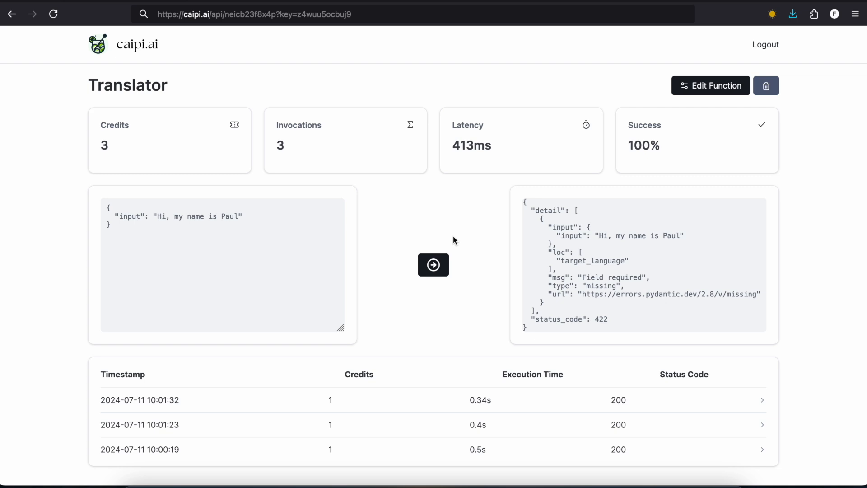
# Step: Return to the dashboard and start a new endpoint named "Workout generator"
pyautogui.click(102, 50)
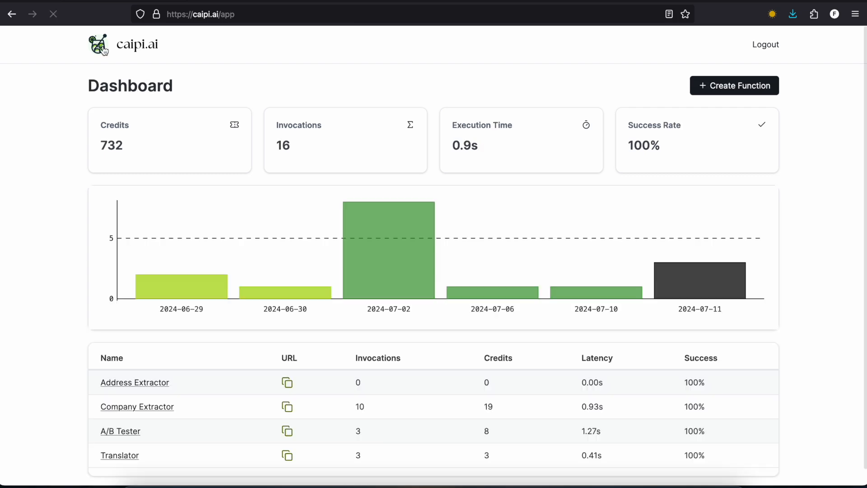
pyautogui.click(737, 88)
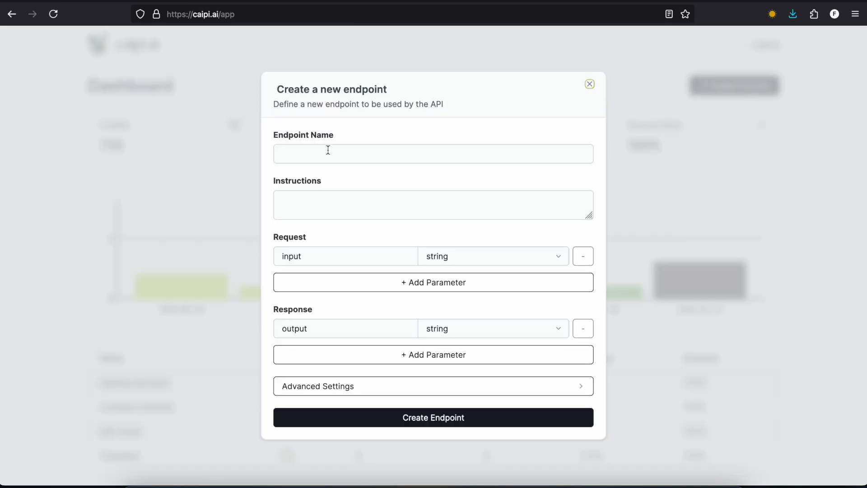
pyautogui.click(319, 154)
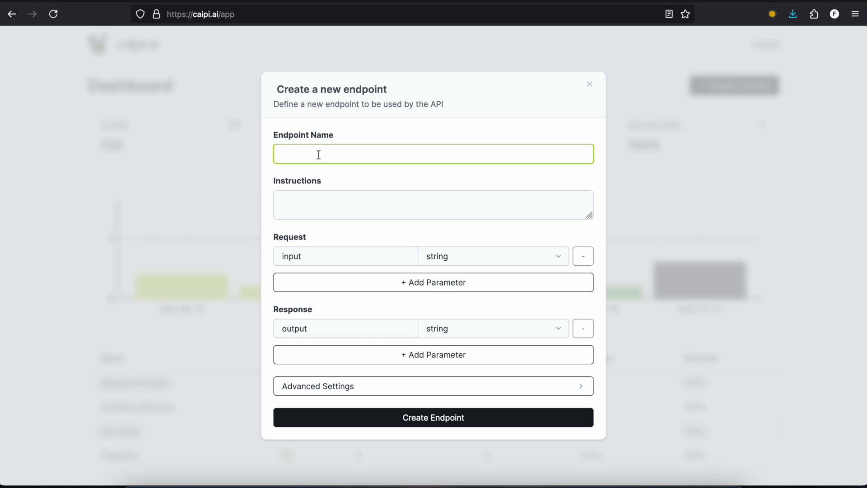
pyautogui.write('Workout generator')
# Step: Set the new endpoint's instructions to "Generate a workout according to the provided information"
pyautogui.click(328, 201)
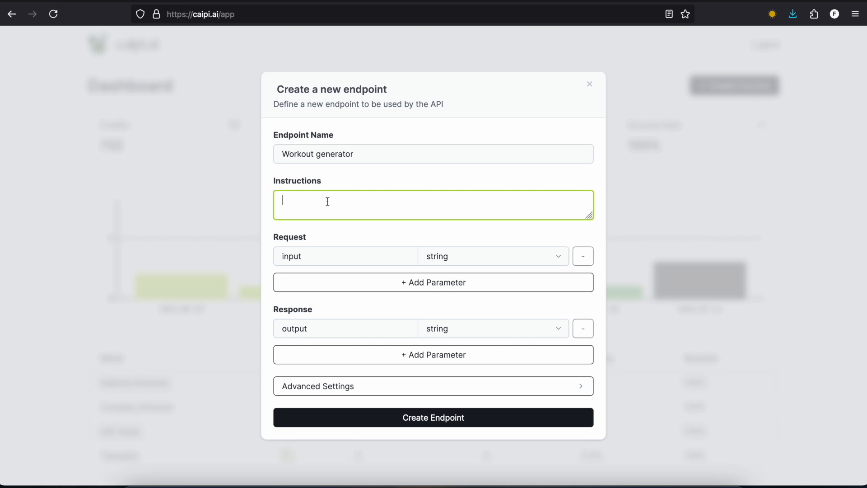
pyautogui.write('Generate a workout according to the provid')
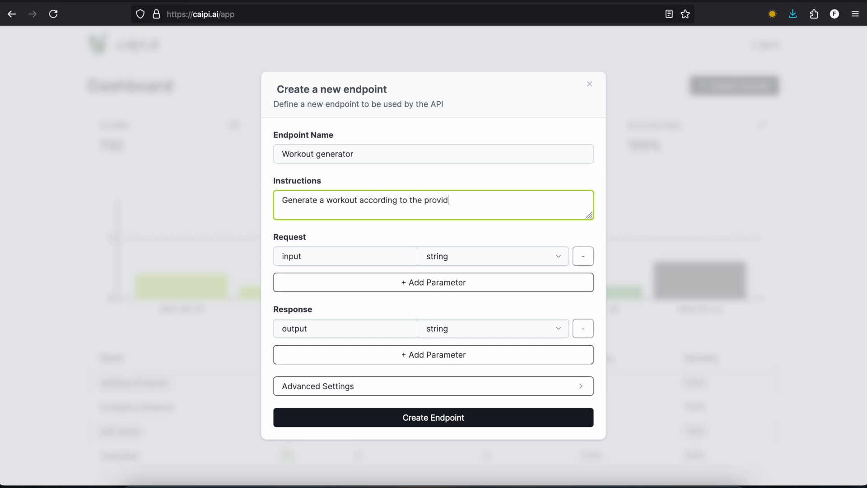
pyautogui.write('ed information')
# Step: Rename the default request parameter to "fitness_level" and add a second string parameter named "goal"
pyautogui.doubleClick(311, 254)
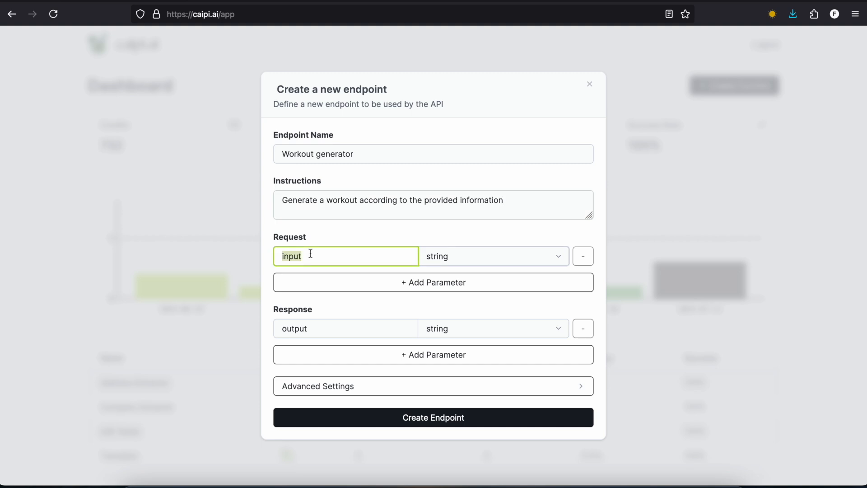
pyautogui.write('fitness_level')
pyautogui.click(352, 288)
pyautogui.write('goal')
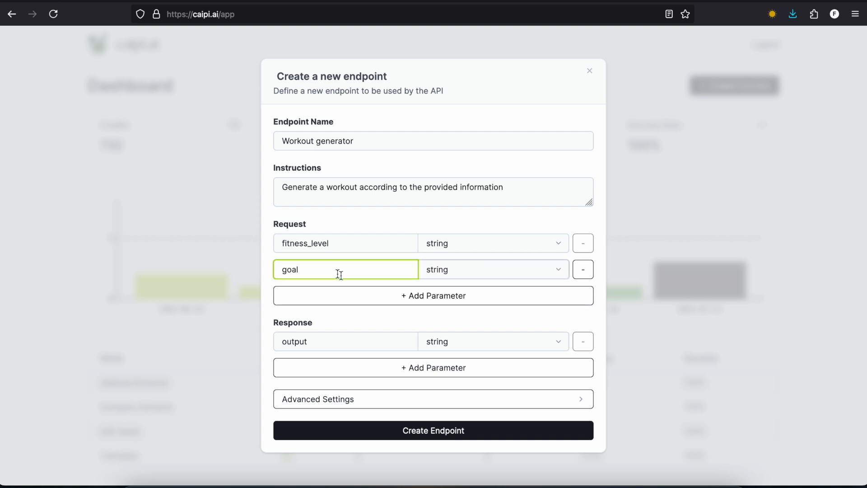
# Step: Add a third request parameter named "n_exercises" with the type number
pyautogui.click(358, 297)
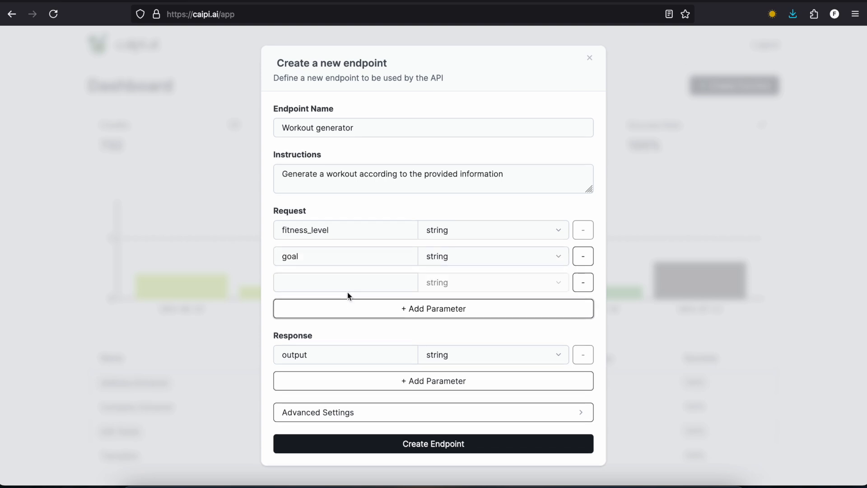
pyautogui.click(338, 283)
pyautogui.write('n_exercises')
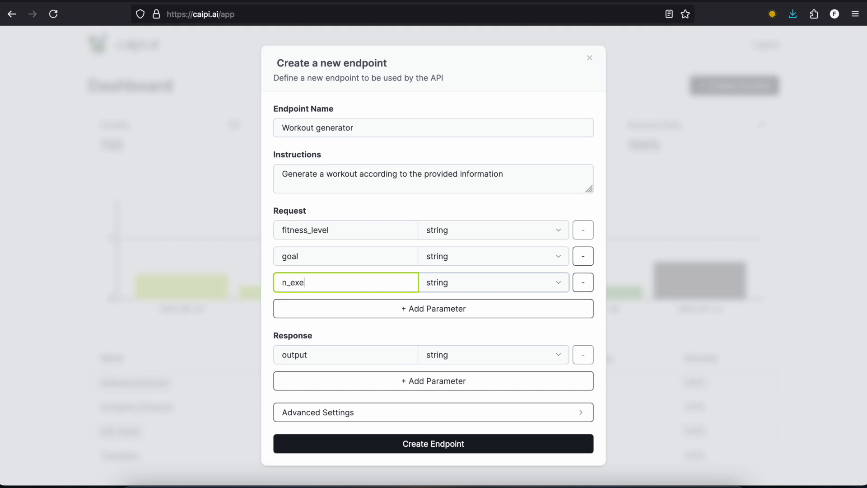
pyautogui.click(452, 293)
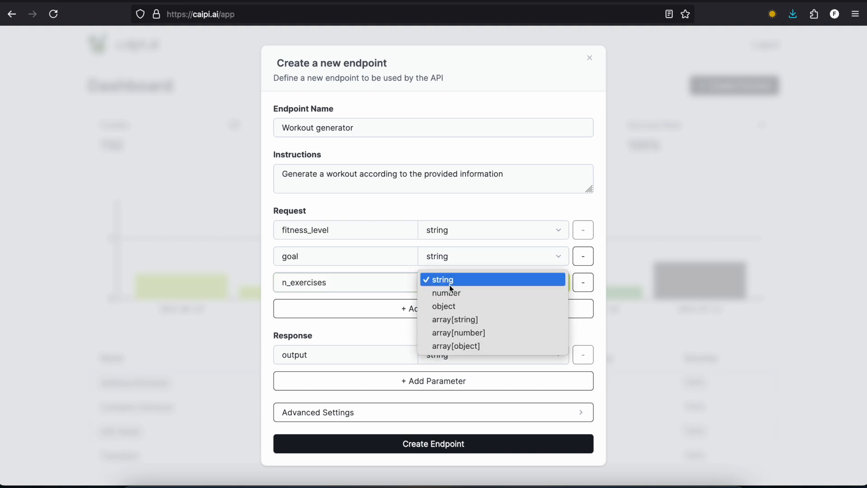
pyautogui.click(449, 291)
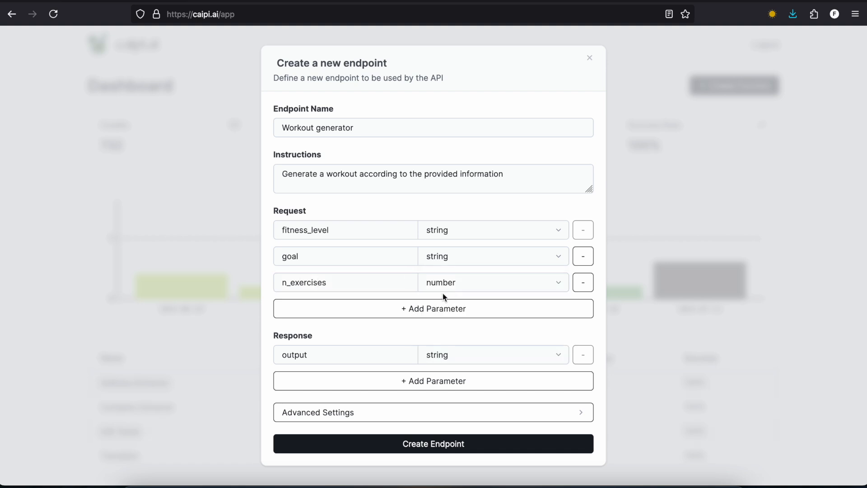
# Step: Rename the default response parameter to "exercises" and set its type to array[object]
pyautogui.scroll(-1, 434, 305)
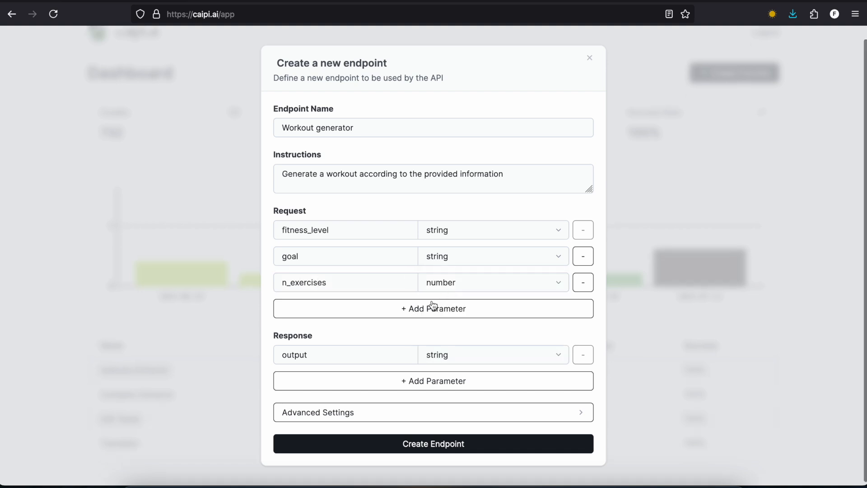
pyautogui.doubleClick(365, 352)
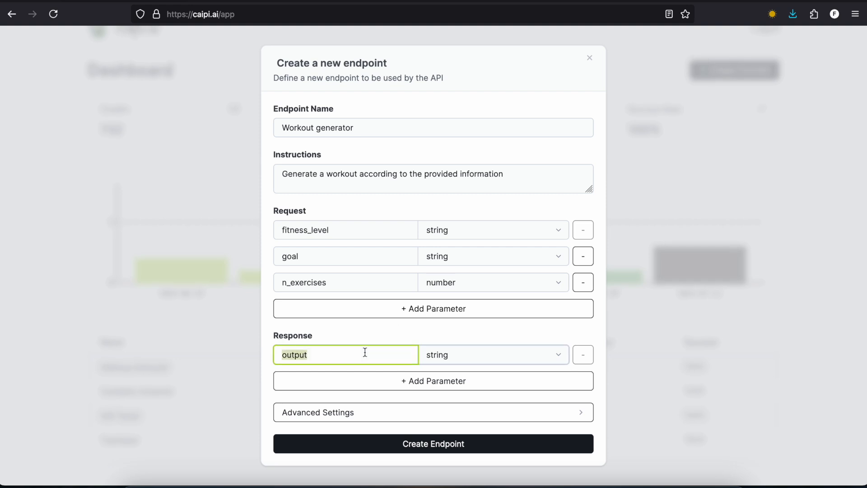
pyautogui.write('exercises')
pyautogui.click(462, 351)
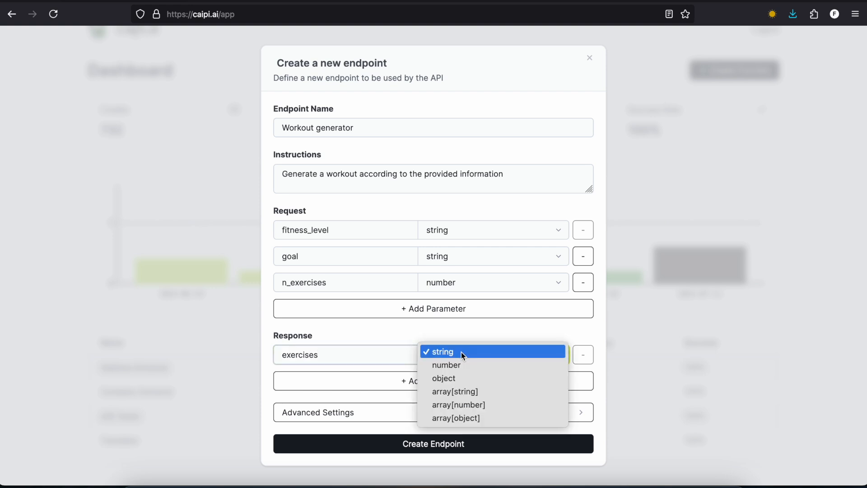
pyautogui.click(485, 419)
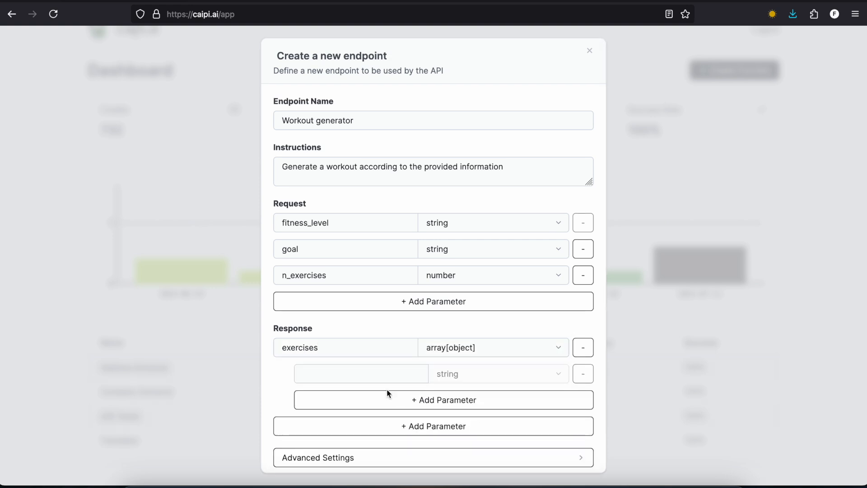
# Step: Define two string fields, "name" and "intensity", inside the exercises response array
pyautogui.click(367, 375)
pyautogui.write('name')
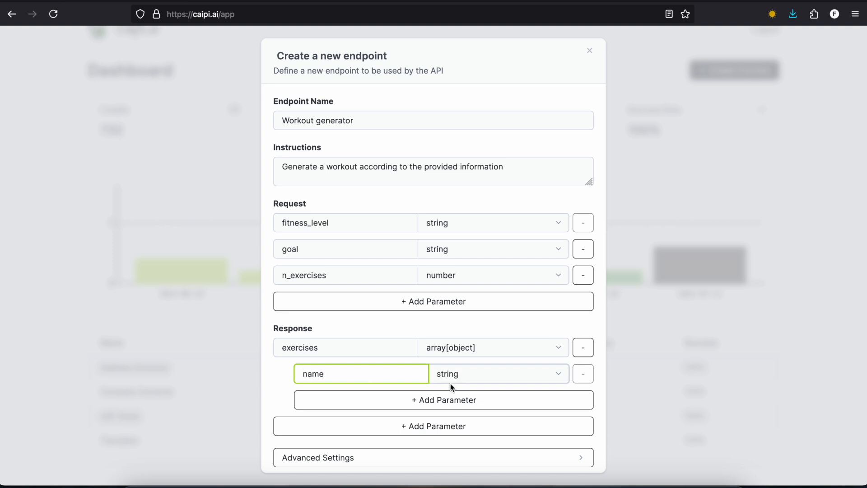
pyautogui.click(397, 399)
pyautogui.click(373, 397)
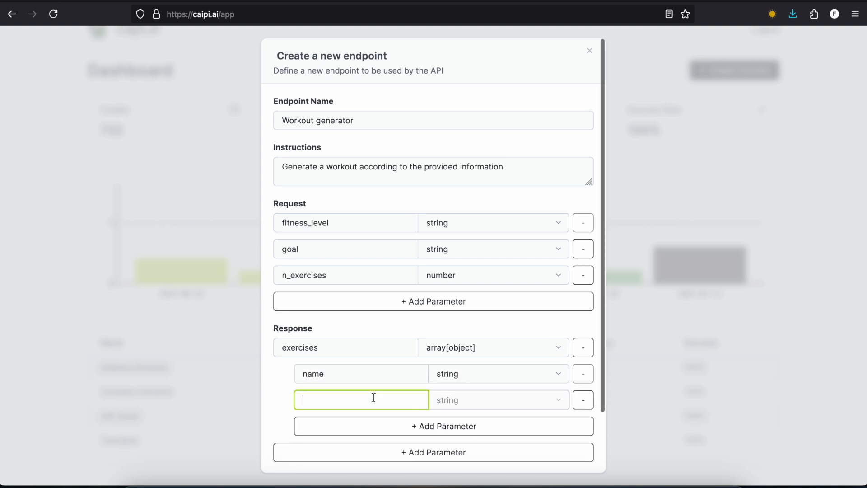
pyautogui.write('intensity')
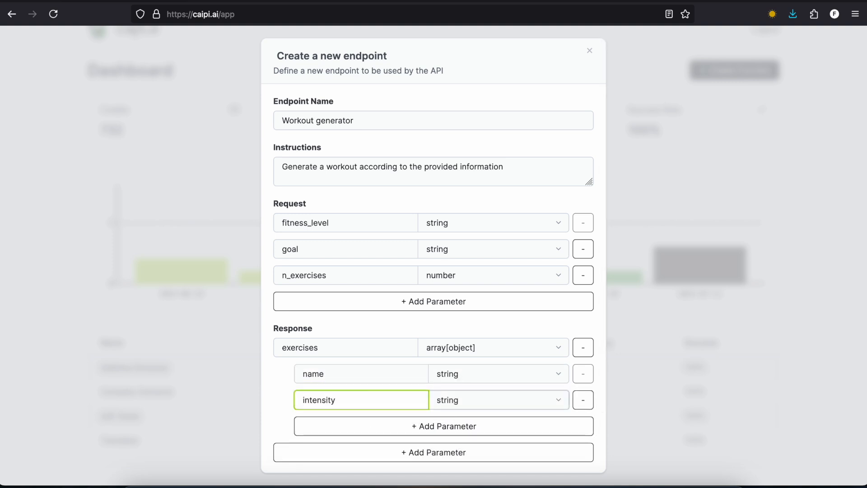
# Step: Add a third nested field named "repititions" with the type number to the exercises array
pyautogui.click(401, 427)
pyautogui.click(378, 428)
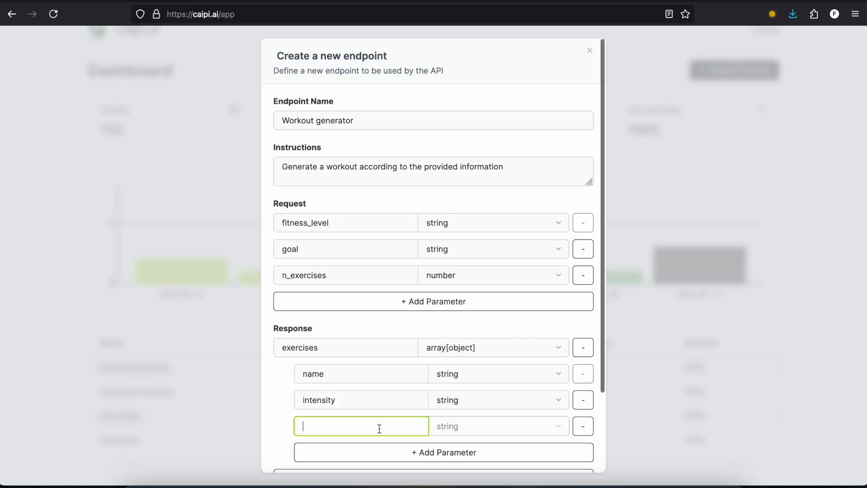
pyautogui.write('repititions')
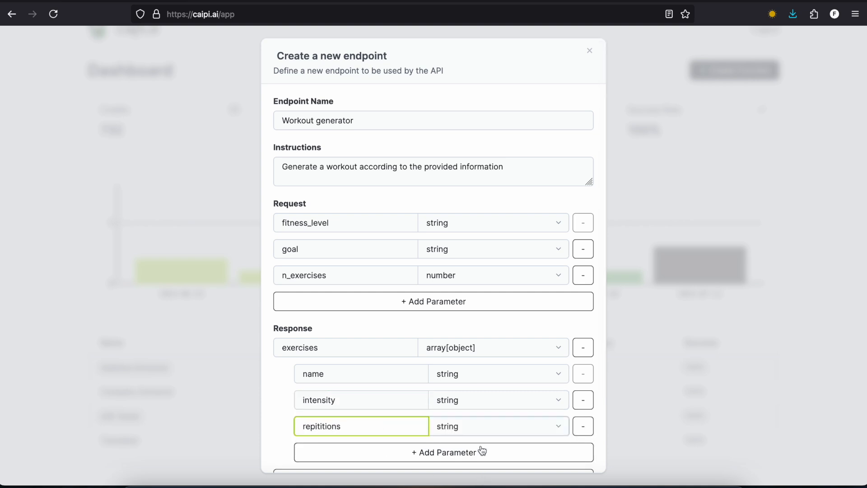
pyautogui.click(465, 425)
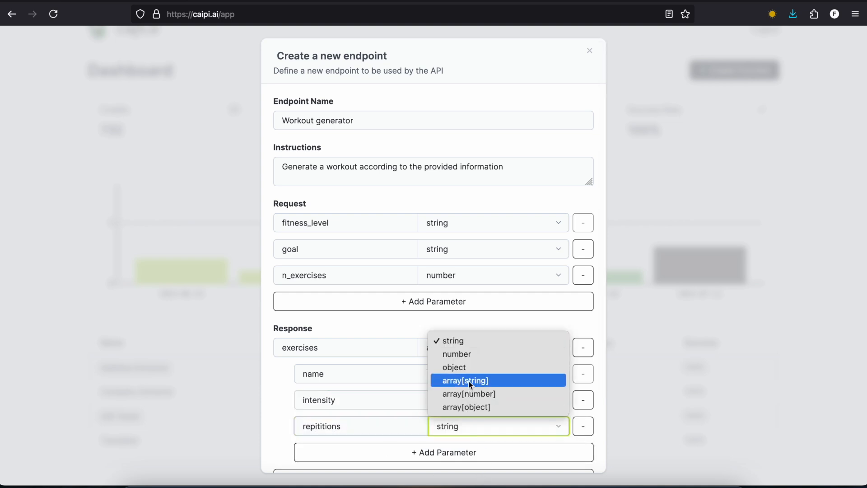
pyautogui.click(462, 354)
# Step: Create the endpoint and open the Workout generator's page from the dashboard list
pyautogui.scroll(-2, 452, 353)
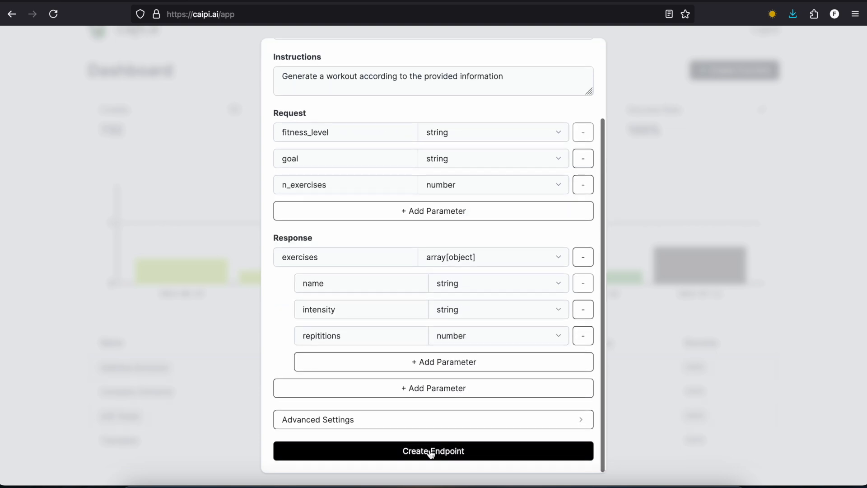
pyautogui.click(430, 451)
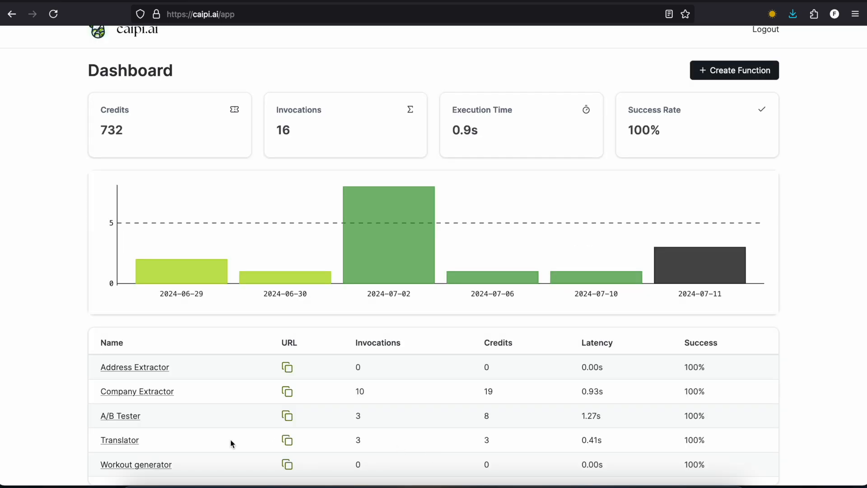
pyautogui.scroll(-1, 230, 440)
pyautogui.click(160, 441)
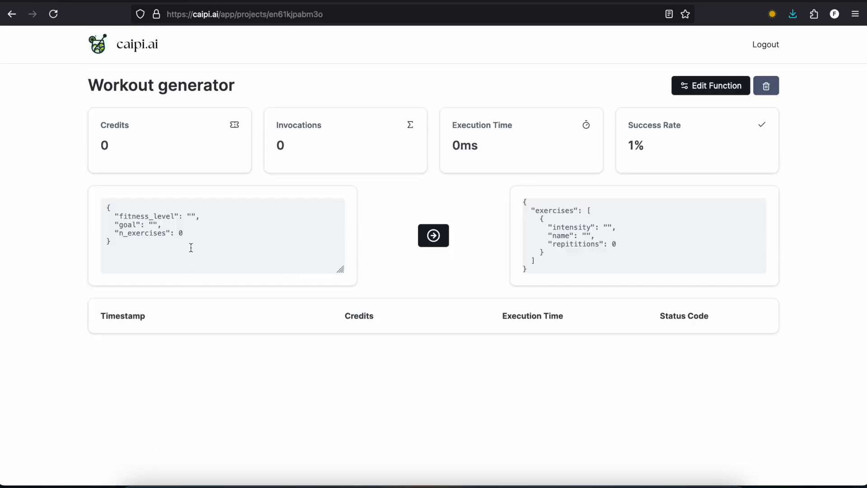
# Step: Fill in the test request with fitness_level "beginner", goal "weight loss" and n_exercises 6
pyautogui.click(190, 216)
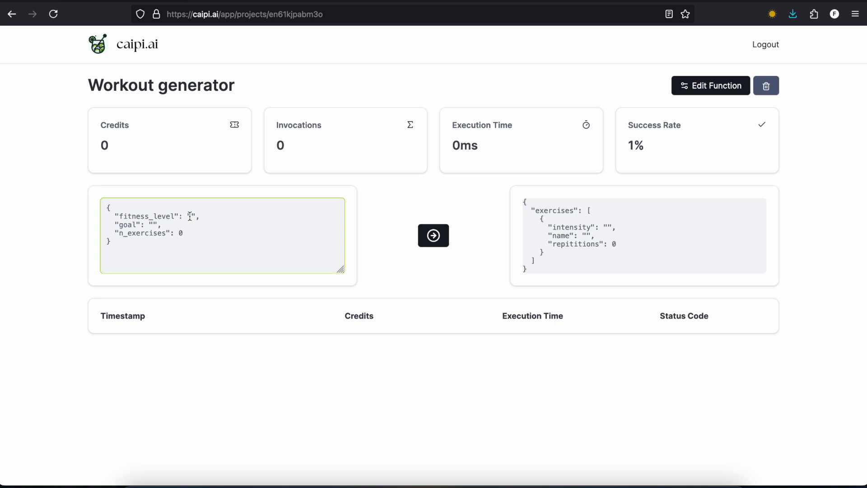
pyautogui.write('beginner')
pyautogui.click(151, 224)
pyautogui.write('weight loss')
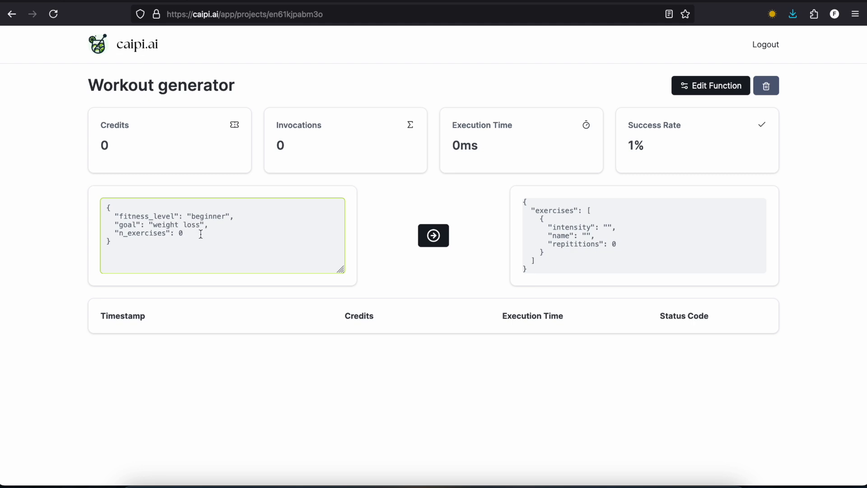
pyautogui.click(201, 234)
pyautogui.press('BackSpace')
pyautogui.write('6')
pyautogui.click(378, 265)
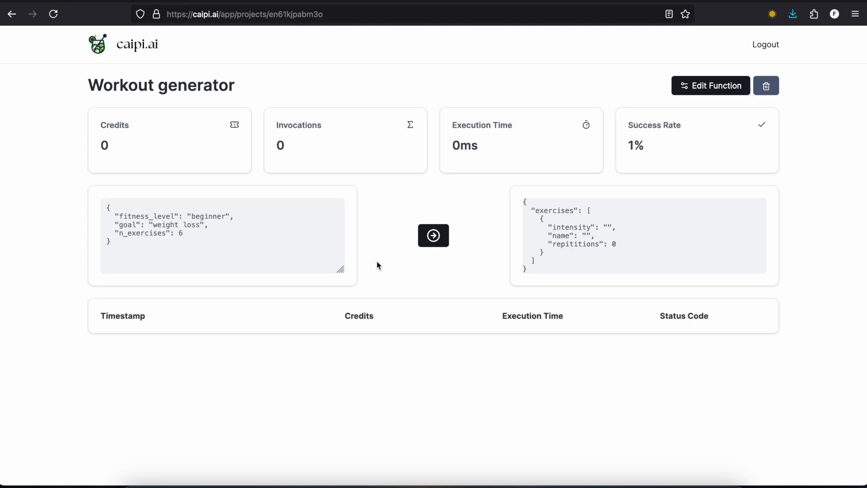
# Step: Run the Workout generator function and look through the returned exercises
pyautogui.click(434, 235)
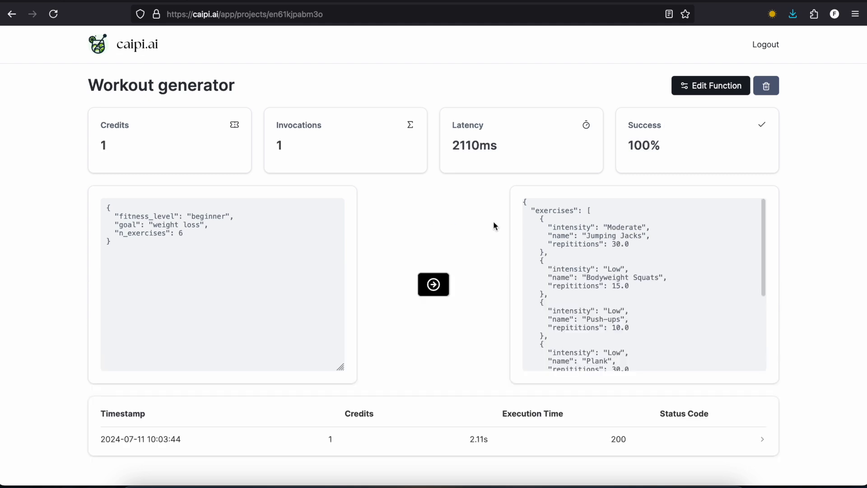
pyautogui.scroll(-5, 662, 291)
pyautogui.scroll(5, 662, 291)
# Step: Copy the whole request JSON for reuse
pyautogui.click(158, 275)
pyautogui.hotkey('ctrl', 'a')
pyautogui.hotkey('ctrl', 'c')
pyautogui.click(397, 216)
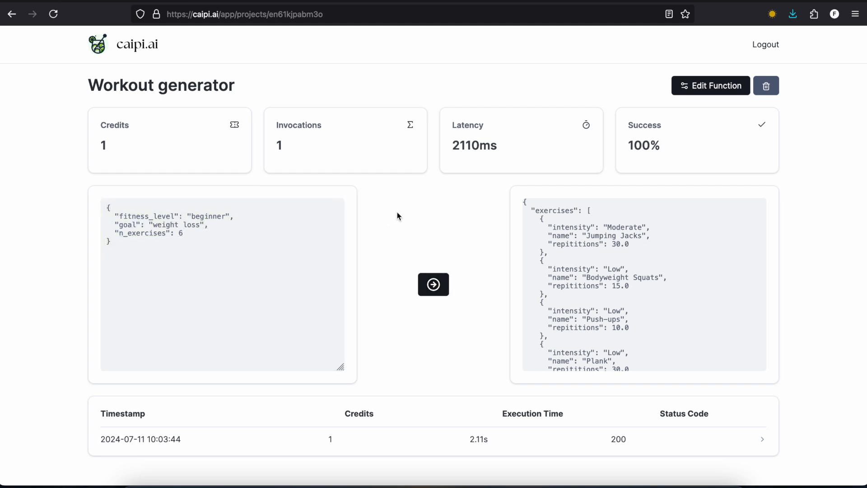
# Step: Change the Workout generator's model to gpt-4o in its advanced settings and update the endpoint
pyautogui.click(695, 90)
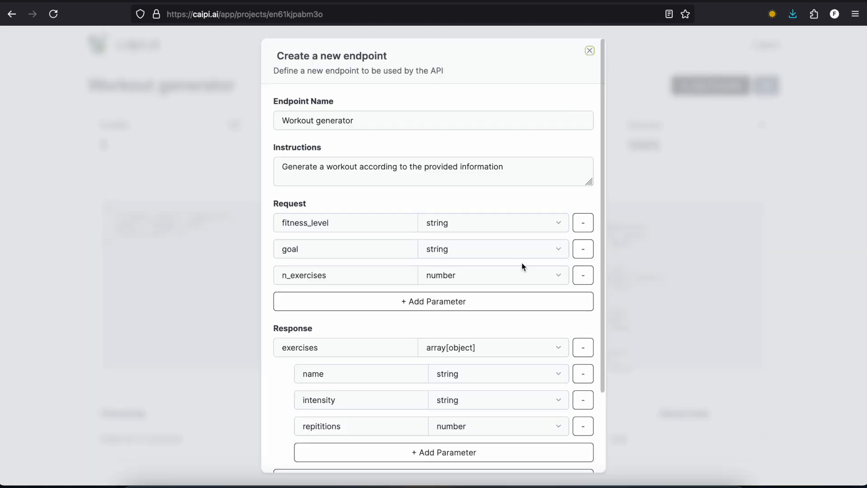
pyautogui.scroll(-3, 475, 352)
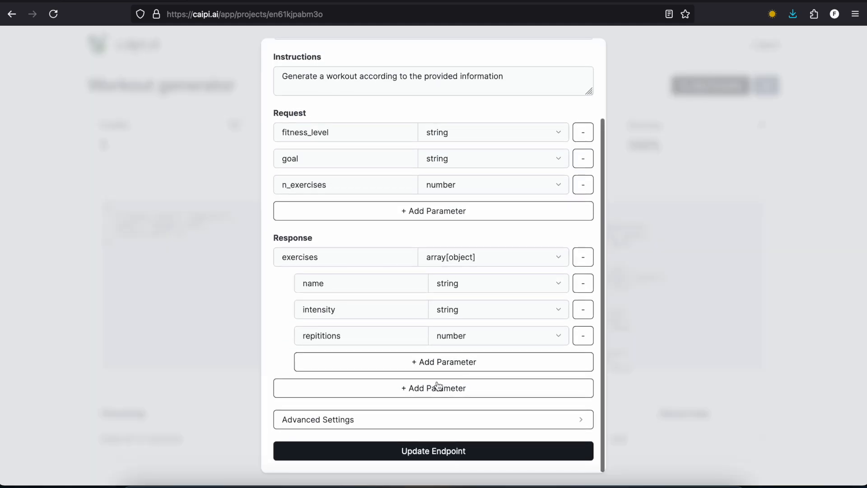
pyautogui.click(419, 420)
pyautogui.scroll(-3, 419, 421)
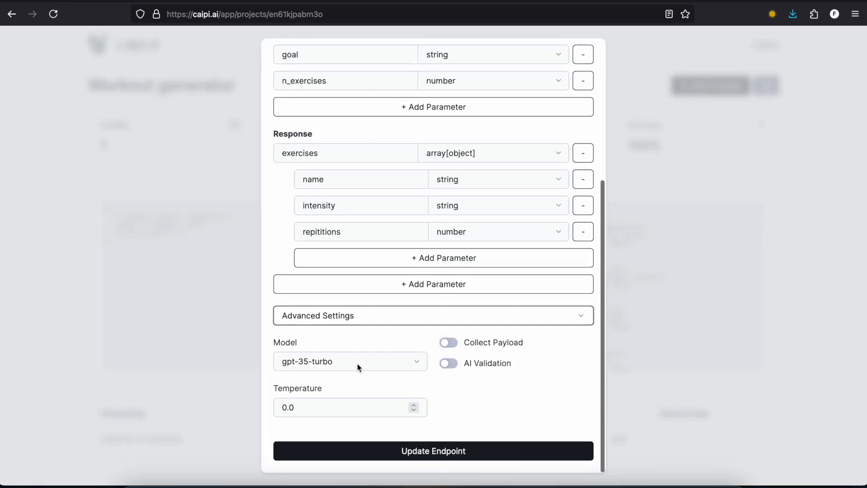
pyautogui.click(357, 362)
pyautogui.click(351, 372)
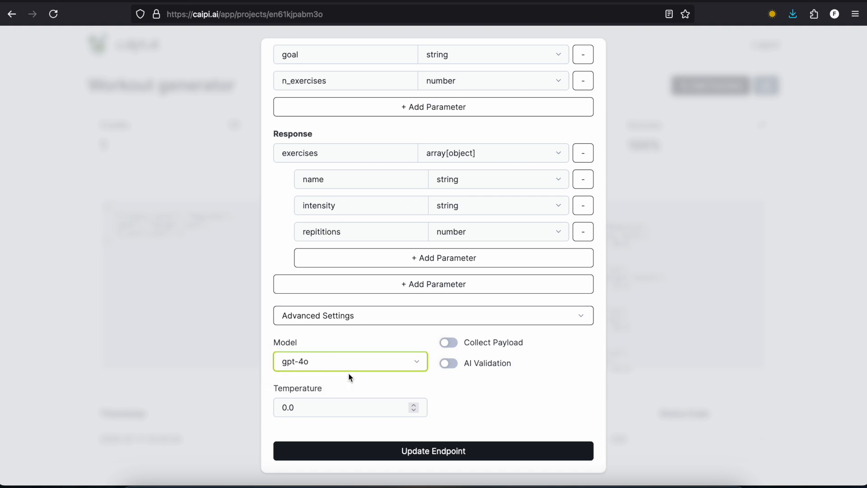
pyautogui.click(368, 451)
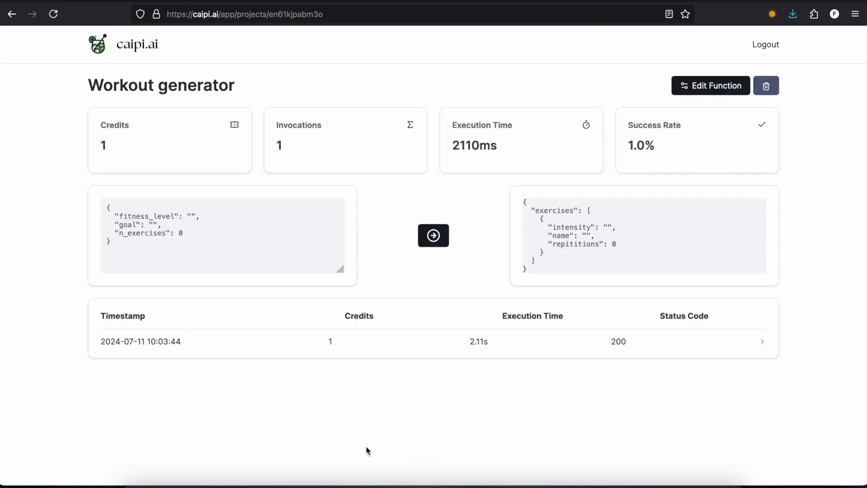
# Step: Replace the blank request with the copied JSON, run the function, and examine the returned exercises and invocation log
pyautogui.moveTo(136, 251); pyautogui.dragTo(20, 123)
pyautogui.hotkey('ctrl', 'v')
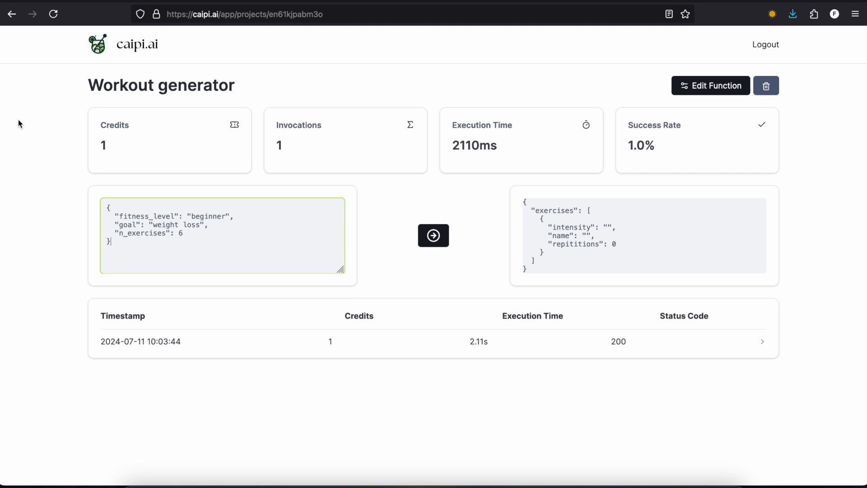
pyautogui.click(433, 234)
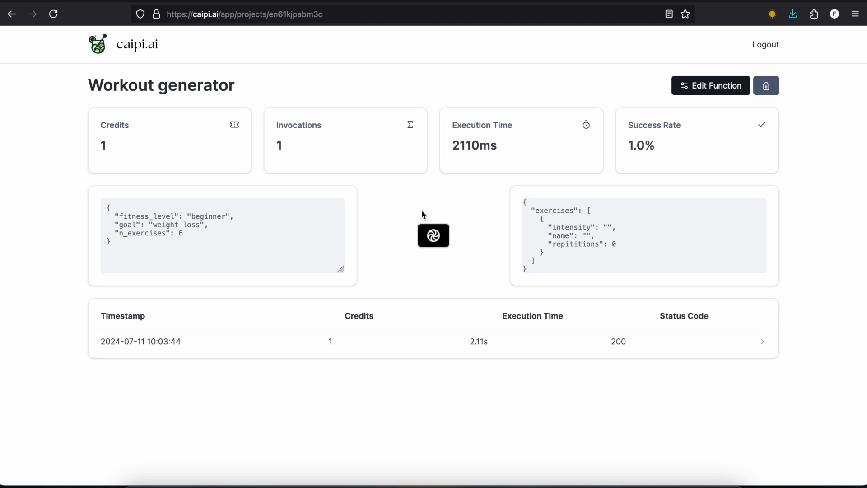
pyautogui.scroll(-1, 424, 228)
pyautogui.scroll(-1, 426, 241)
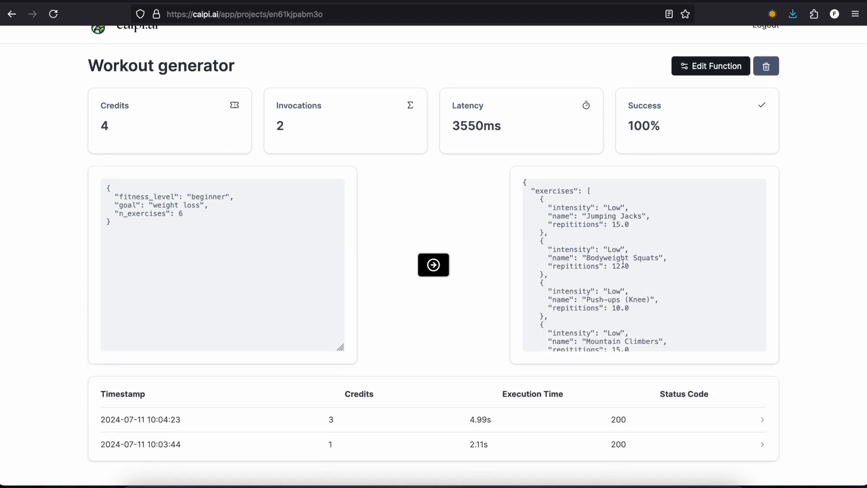
pyautogui.scroll(-5, 623, 263)
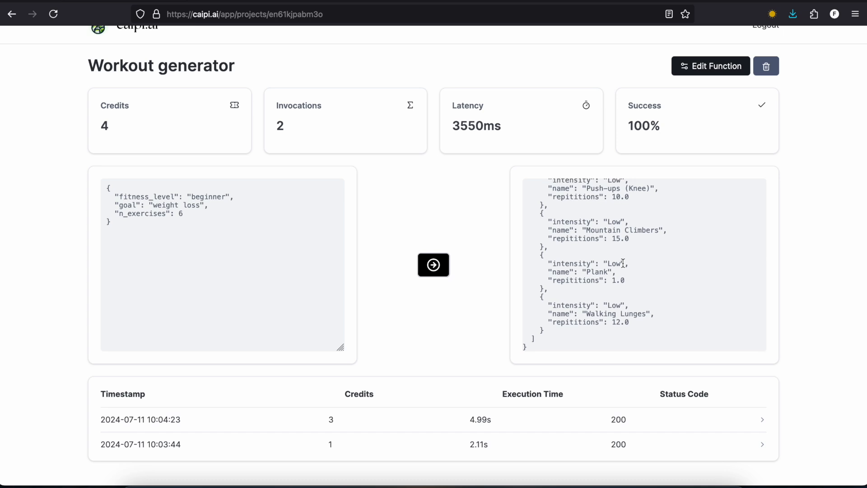
pyautogui.scroll(5, 624, 263)
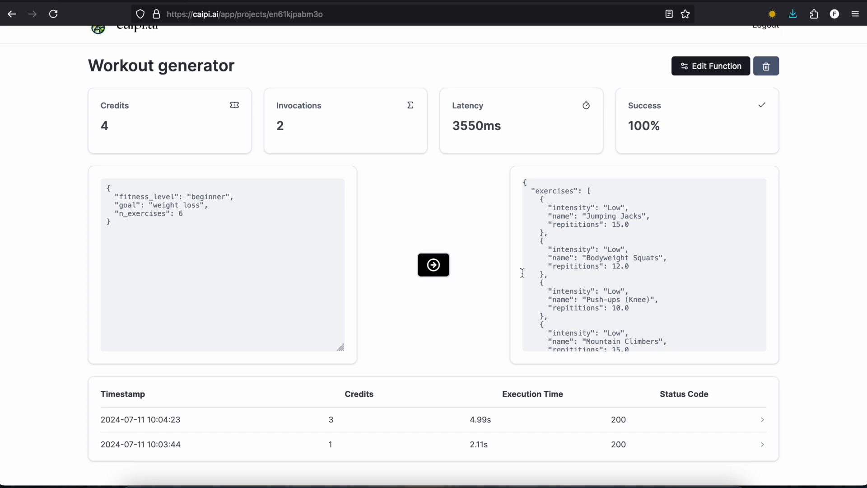
pyautogui.scroll(-2, 482, 287)
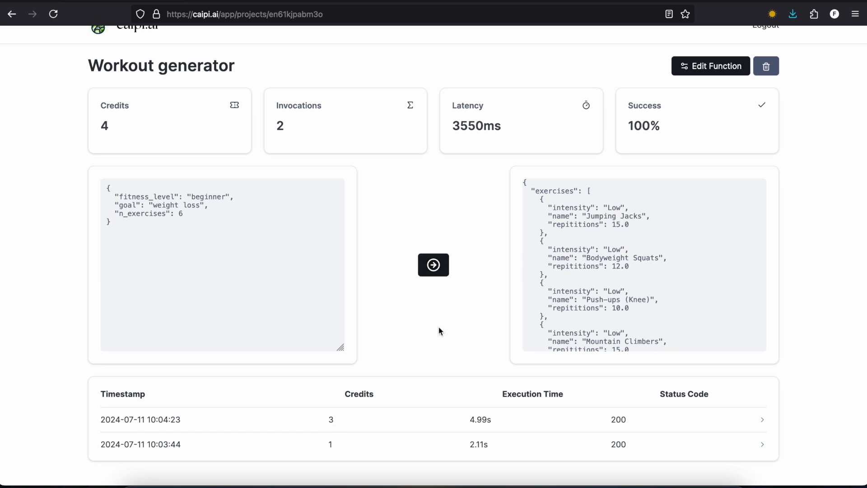
# Step: Return to the dashboard and copy the Workout generator's endpoint URL from the function list
pyautogui.click(99, 32)
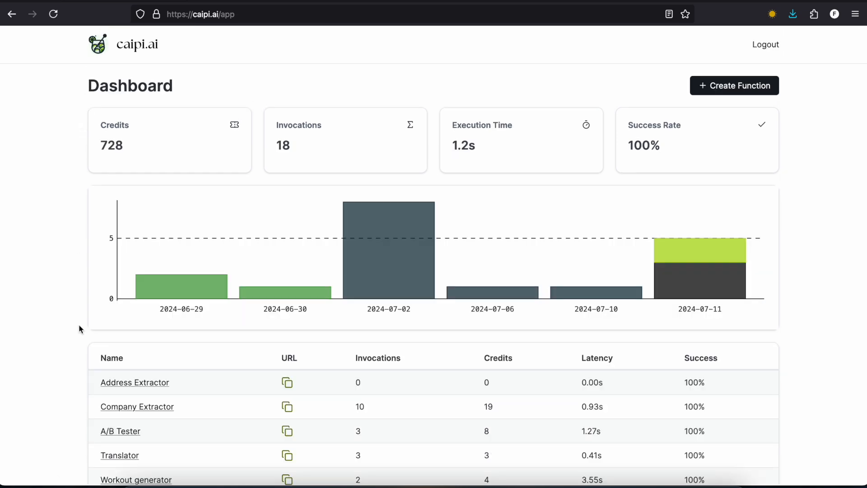
pyautogui.scroll(-1, 79, 329)
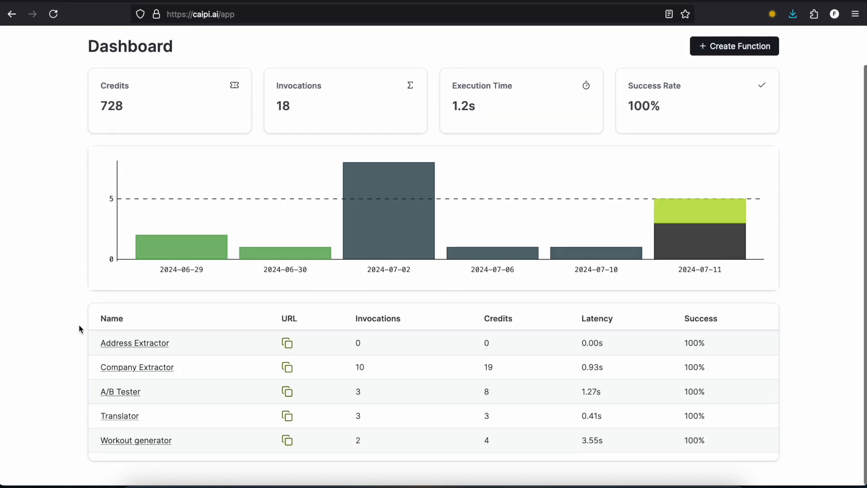
pyautogui.click(288, 441)
# Step: Switch to Thunder Client in VS Code, paste the copied endpoint URL with its API key as the POST request address, and inspect its key parameter
pyautogui.click(218, 483)
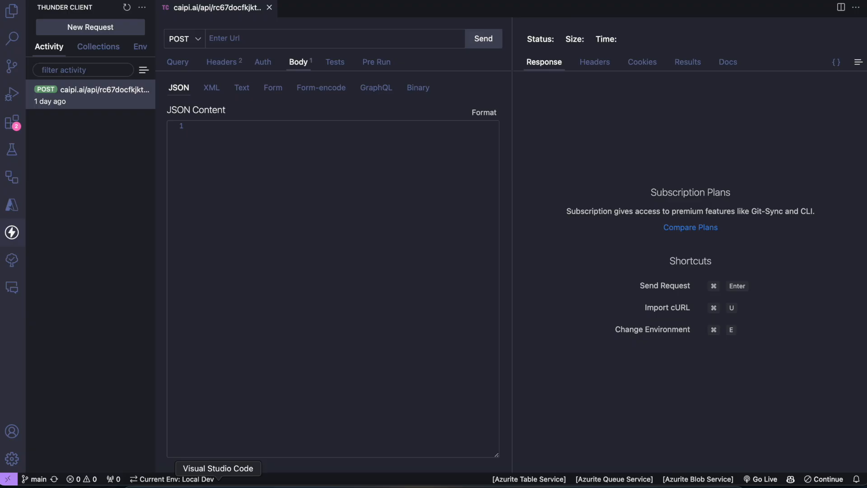
pyautogui.click(280, 42)
pyautogui.press('super+v')
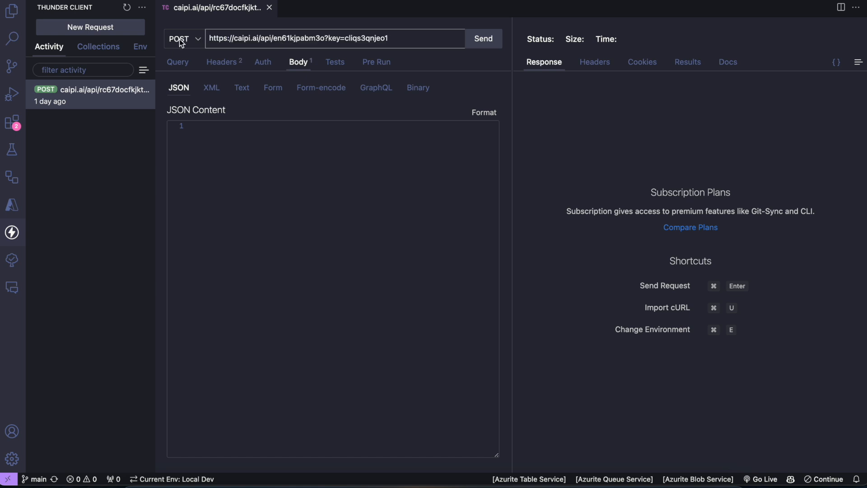
pyautogui.doubleClick(287, 42)
pyautogui.doubleClick(369, 39)
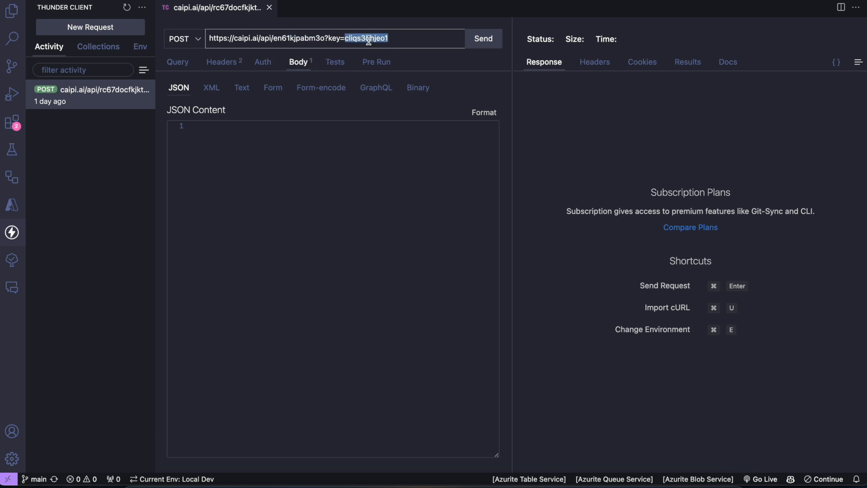
pyautogui.click(430, 41)
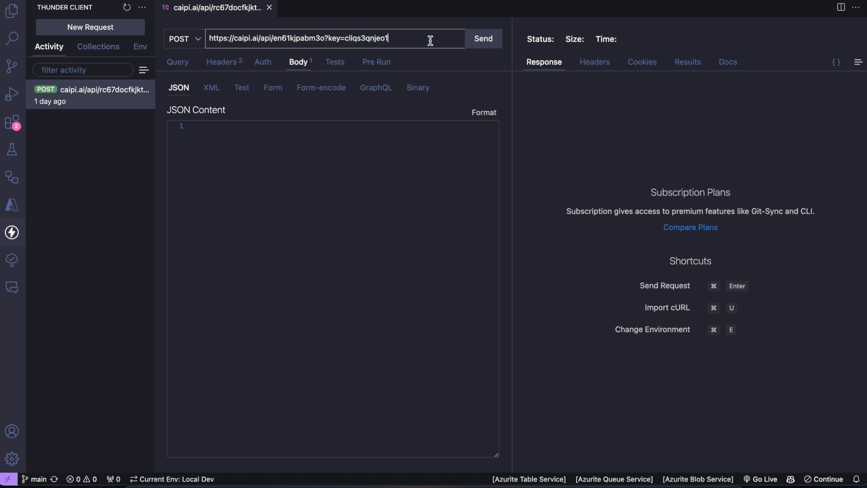
pyautogui.click(306, 139)
pyautogui.press('super+v')
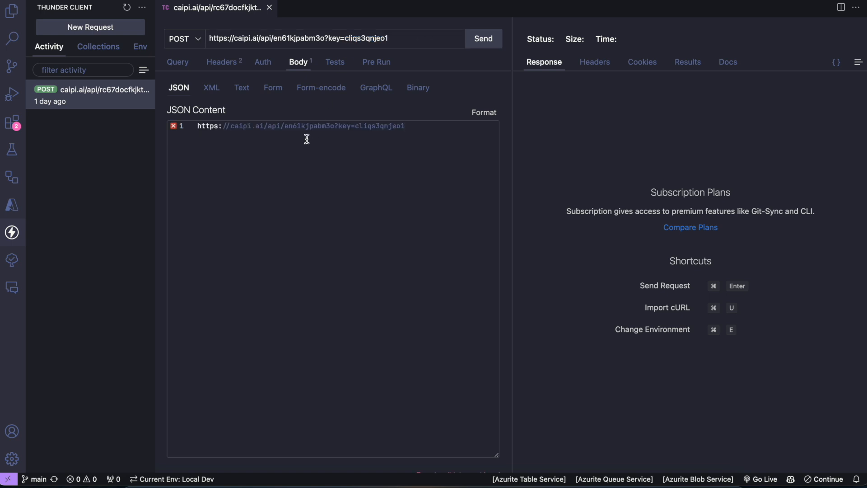
pyautogui.press('super+a')
pyautogui.press('BackSpace')
# Step: Insert the earlier copied workout JSON from the clipboard history as the request body and send the POST request
pyautogui.press('shift+super+v')
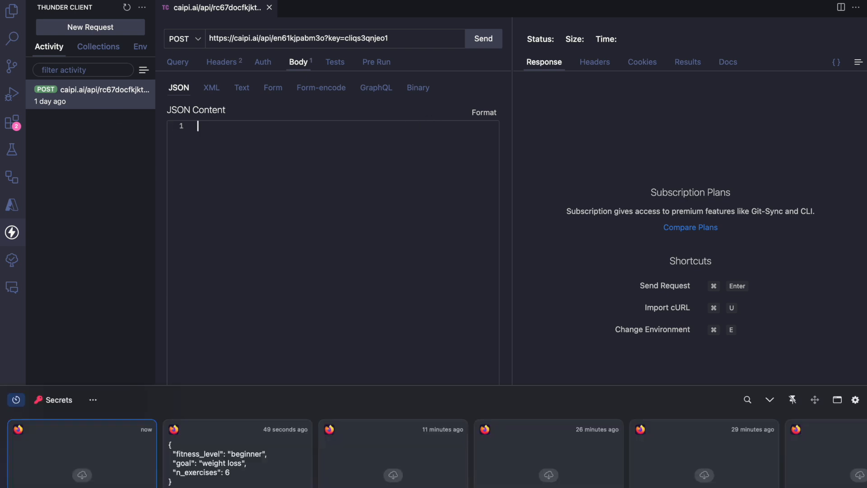
pyautogui.doubleClick(232, 436)
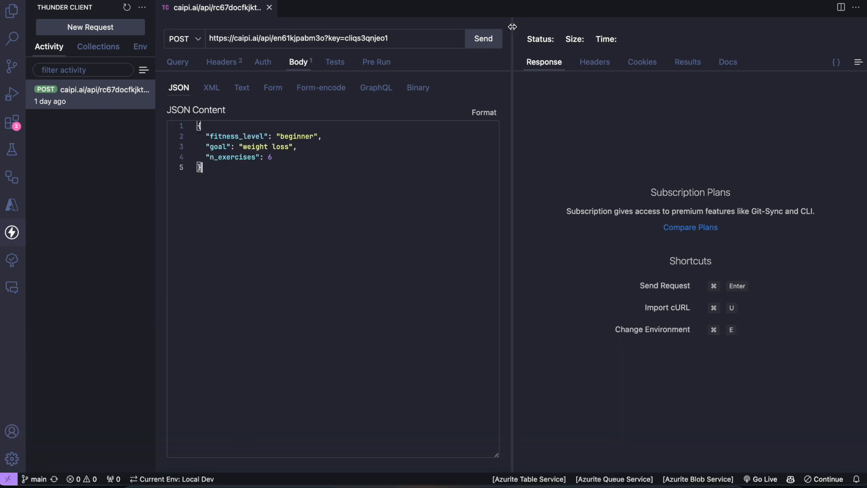
pyautogui.click(478, 40)
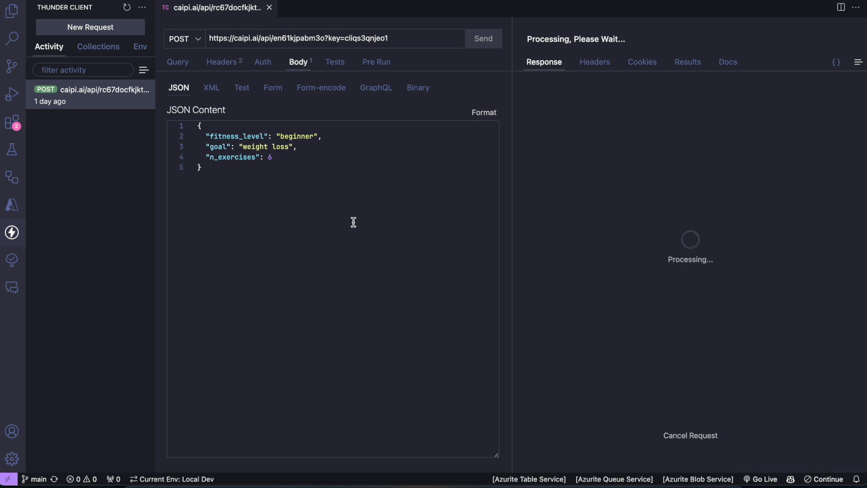